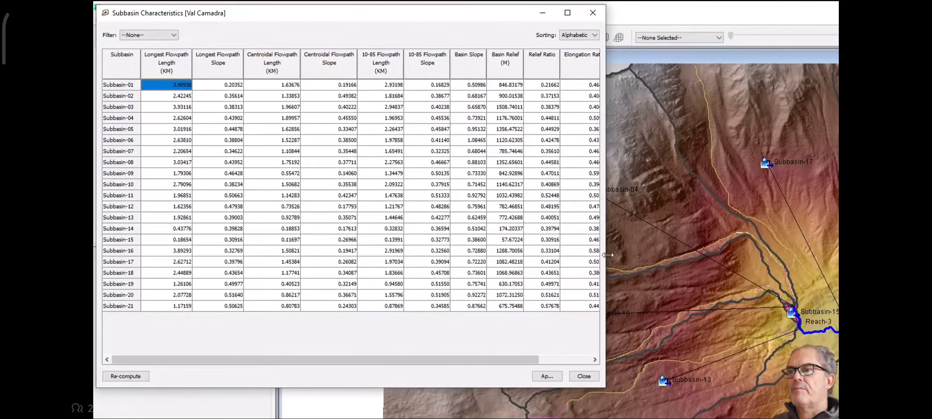
- Widen the Subbasin Characteristics window to show all columns and set the sorting to Alphabetic
drag(607, 255, 701, 255)
click(669, 35)
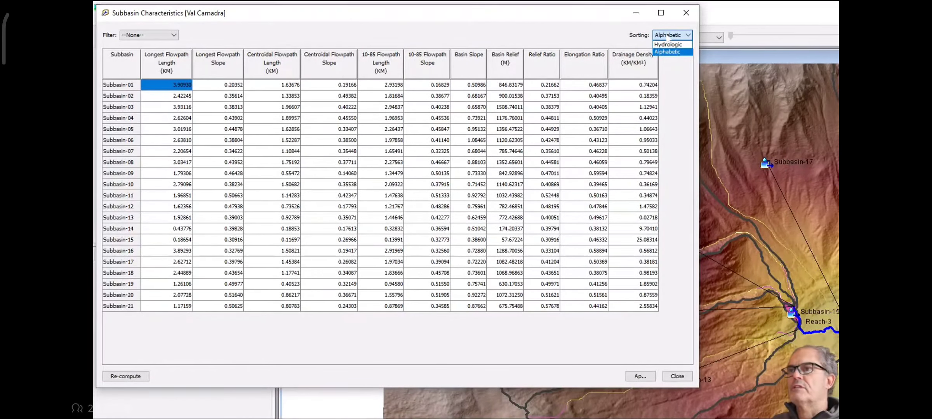
click(668, 36)
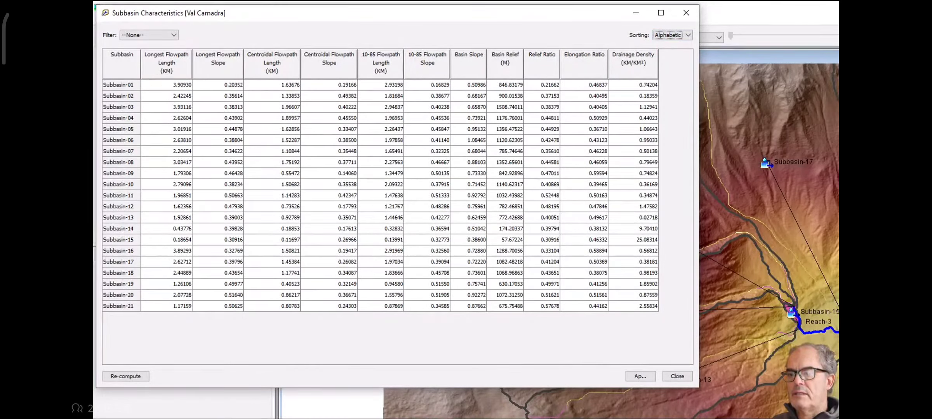
- Copy the subbasin names, longest flowpath lengths and basin slopes from HEC-HMS into the Lag Time sheet in Excel
key(alt+Tab)
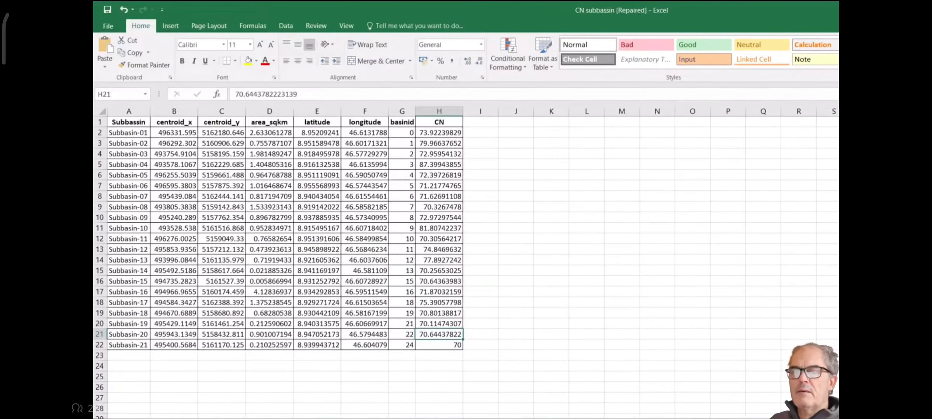
key(ctrl+Page_Down)
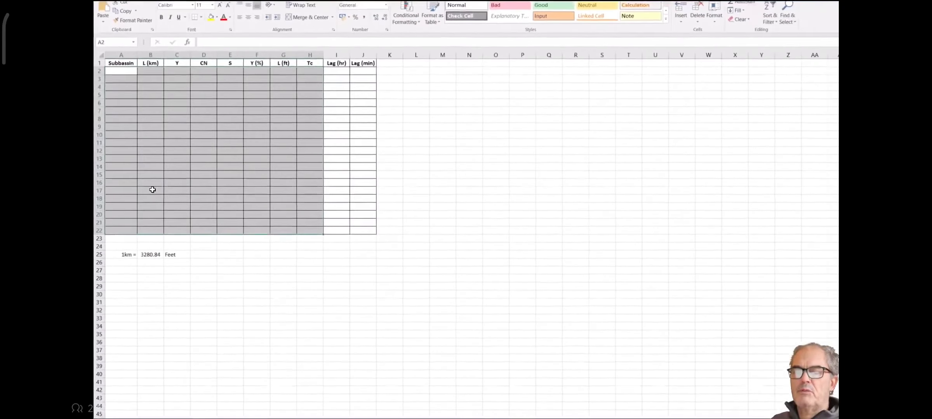
key(alt+Tab)
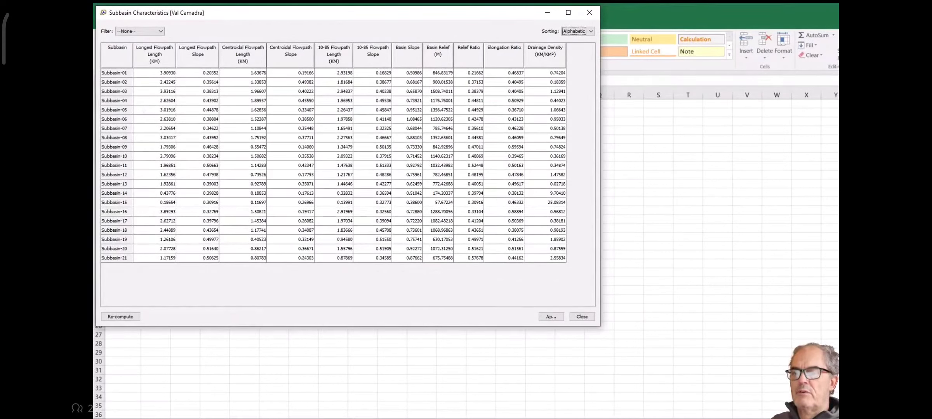
click(117, 55)
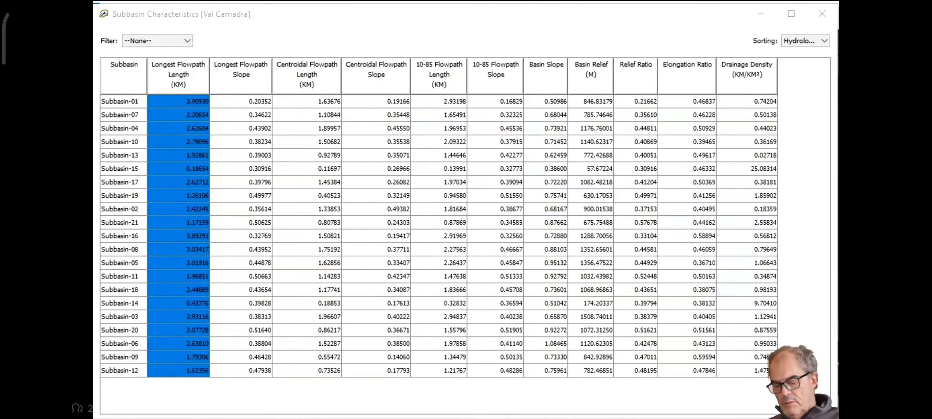
drag(546, 102, 550, 371)
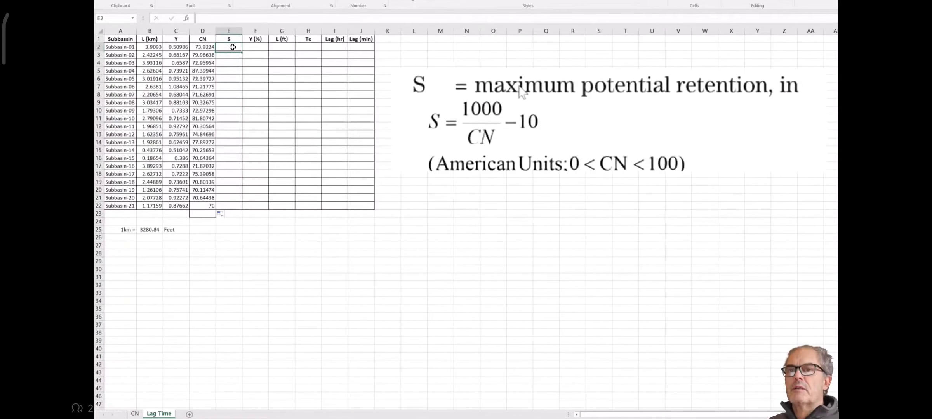
- Calculate the maximum potential retention S in cell E2 as 1000/CN − 10 for Subbasin-01
text(=)
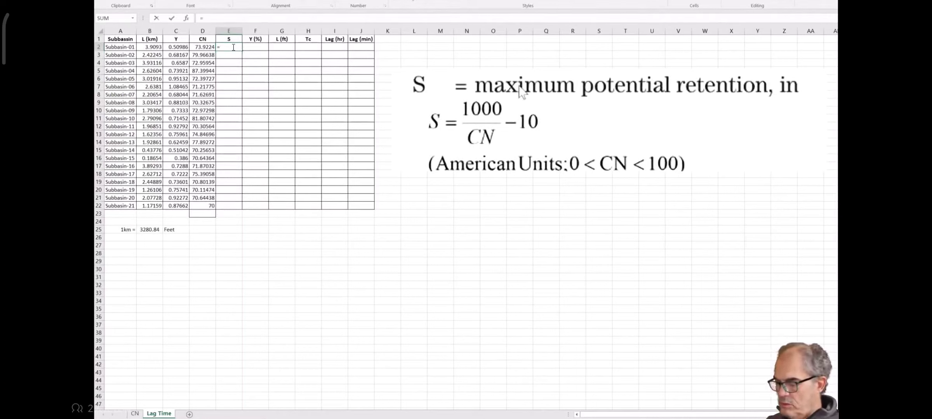
text((1000)
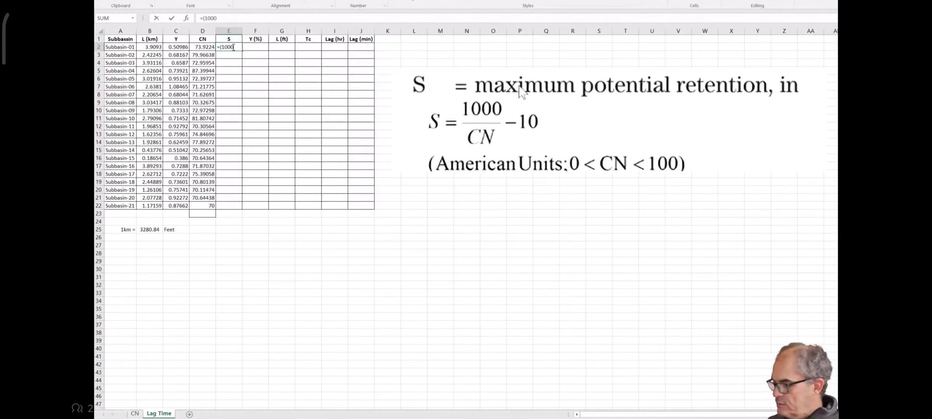
key(BackSpace)
key(BackSpace)
key(BackSpace)
key(BackSpace)
key(BackSpace)
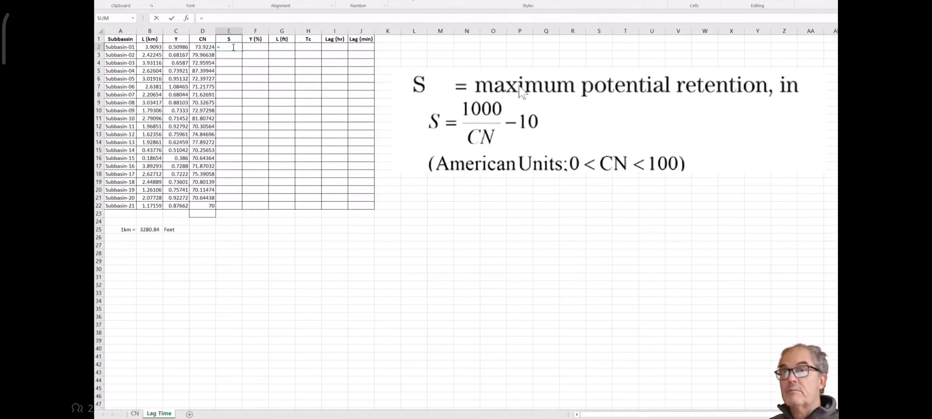
text((1000)
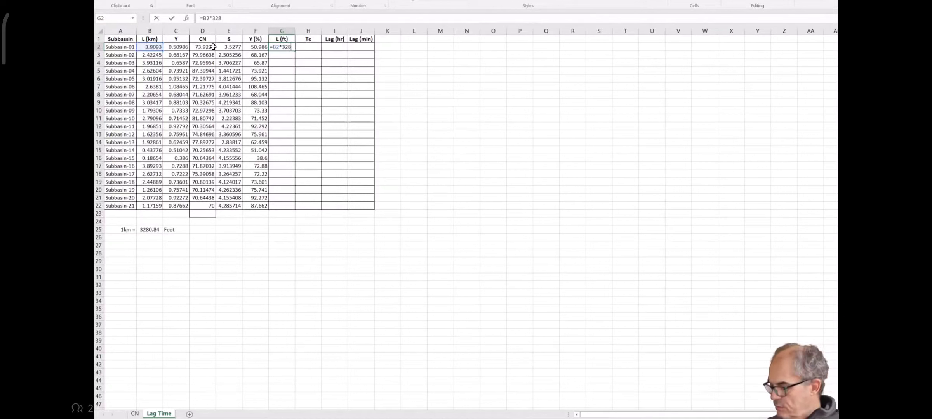
- Convert the flow length of Subbasin-01 to feet in cell G2 with =B2*3280.84
text(0.84)
- Calculate the time of concentration in cell H2 with =(G2^0.8*(E2+1)^0.7)/(1140*F2^0.5)
click(312, 47)
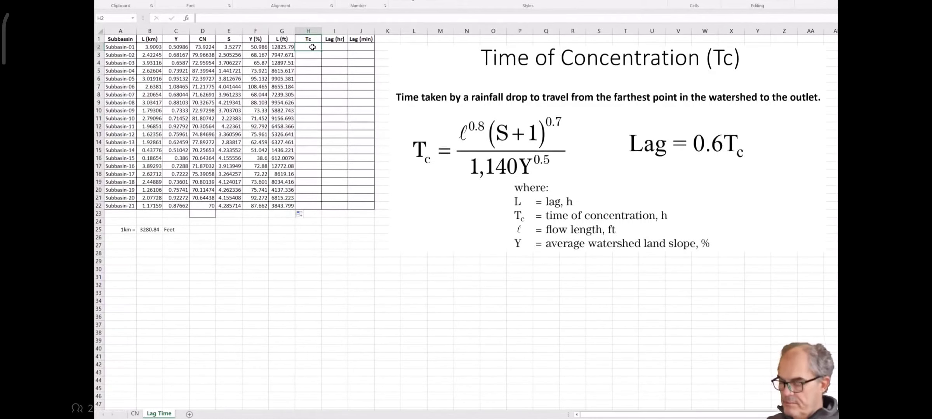
text(=)
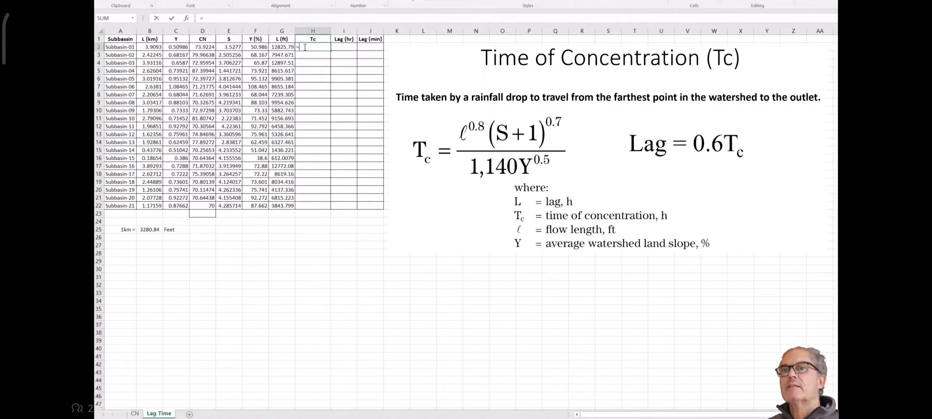
text((G2^0.8*()
click(236, 47)
text(+1)^0.7)/)
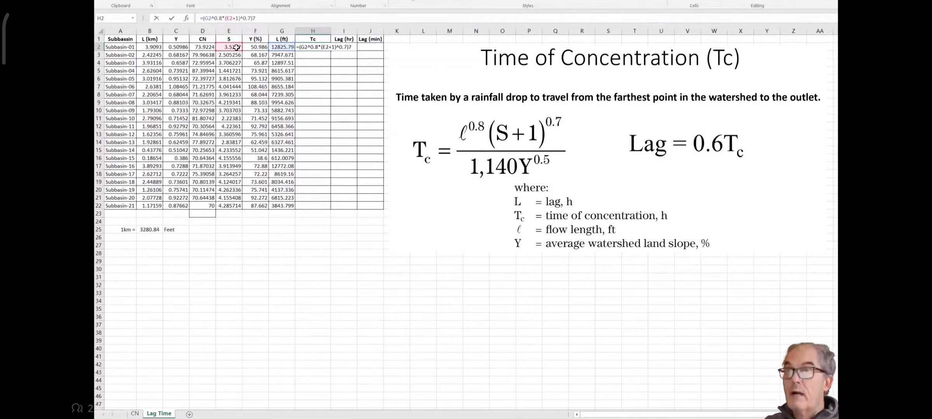
text((1140*)
click(255, 47)
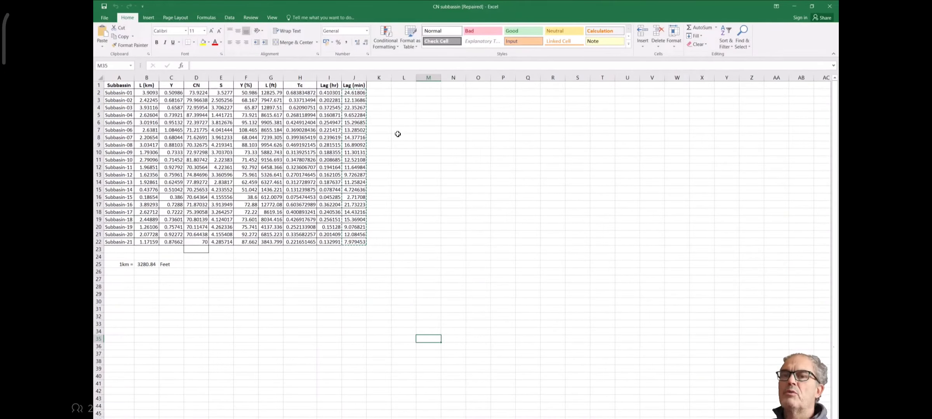
- Copy the Lag (min) values of all subbasins into the alphabetically sorted SCS Unit Hydrograph lag times in HEC-HMS and apply them
drag(353, 92, 353, 242)
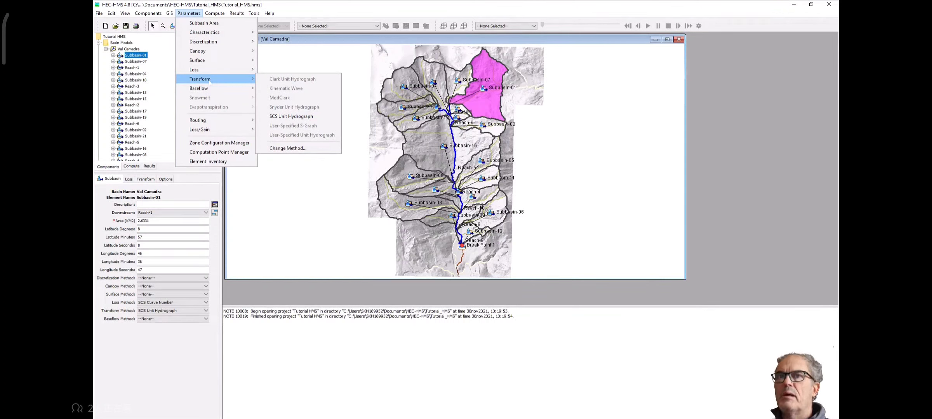
click(286, 117)
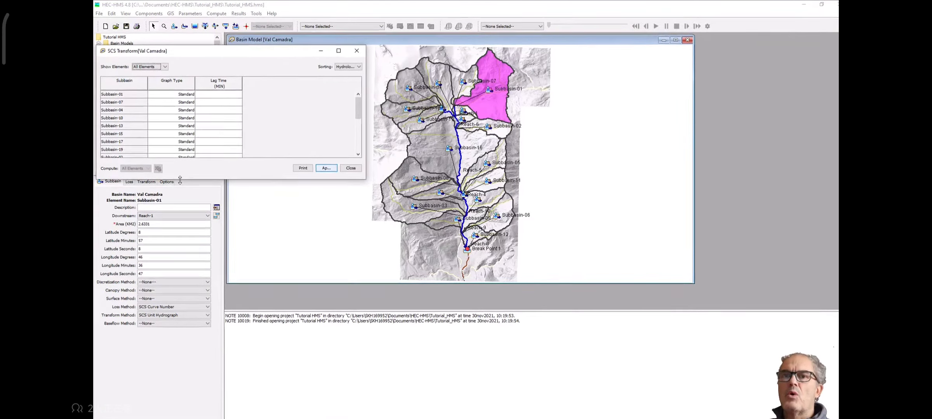
drag(213, 249, 214, 412)
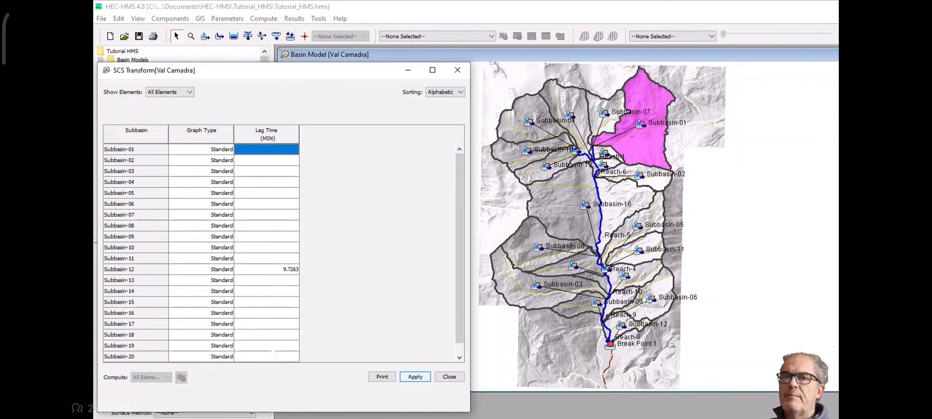
text(12.137 22.353 9.6523 15.297 13.2850237 14.377 16.891 11.3013063 12.521 11.650 9.7263 11.258 4.7246 2.7171 21.7322276 14.432 15.369 9.0768 12.085 7.9795)
click(416, 378)
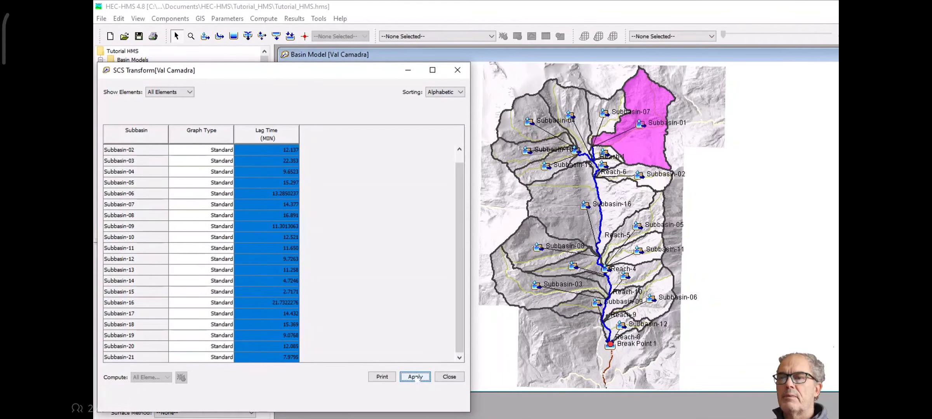
click(449, 377)
- Check the SCS Unit Hydrograph lag time and the SCS Curve Number settings of Subbasin-04
click(169, 147)
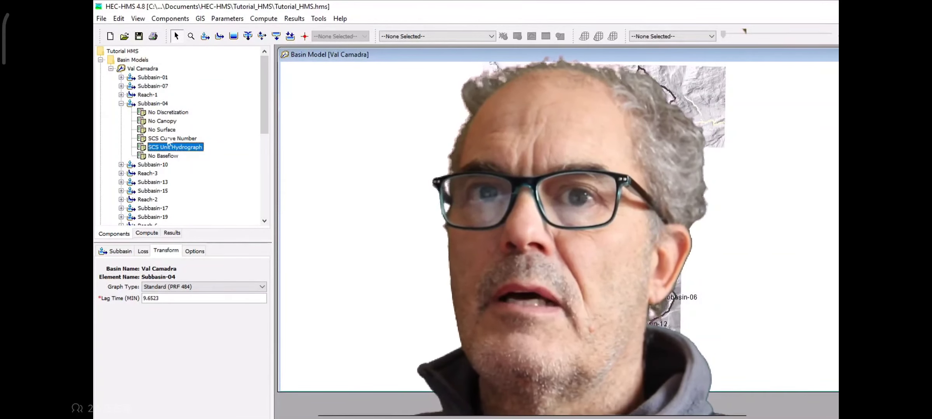
click(169, 139)
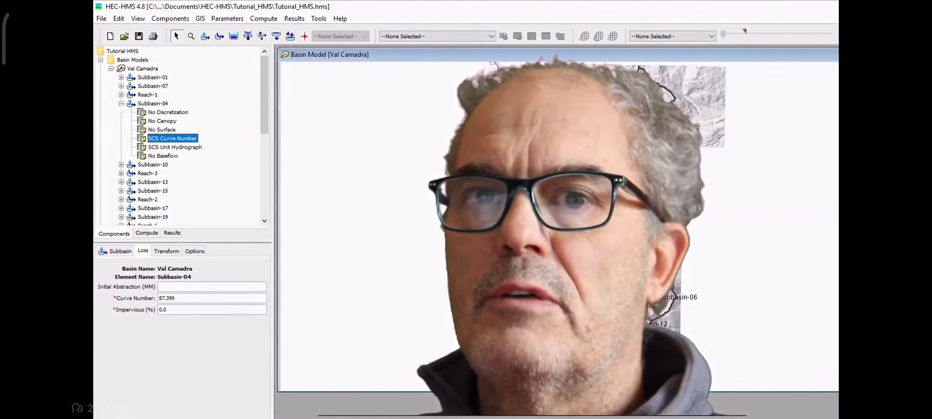